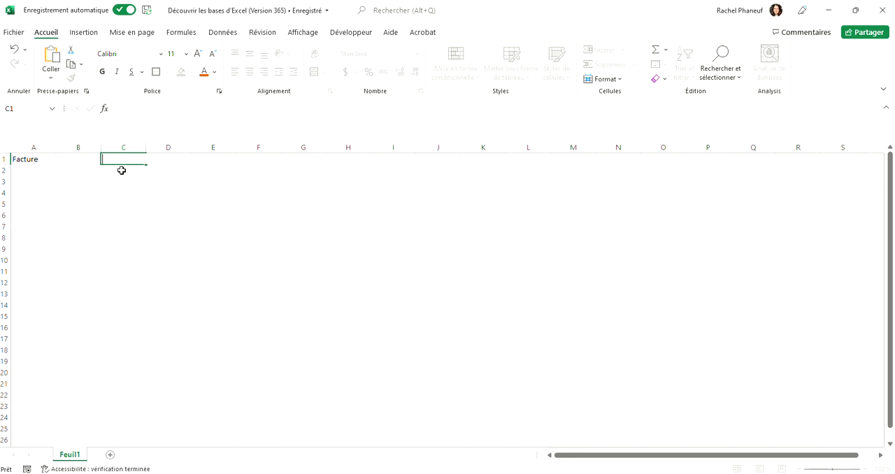
- Set the font of the "Facture" title in cell A1 to Bahnschrift SemiBold
left_click(41, 160)
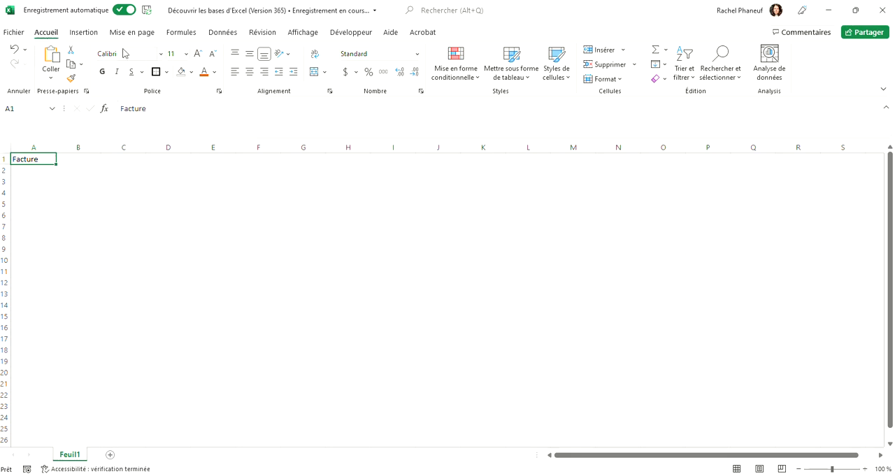
left_click(162, 53)
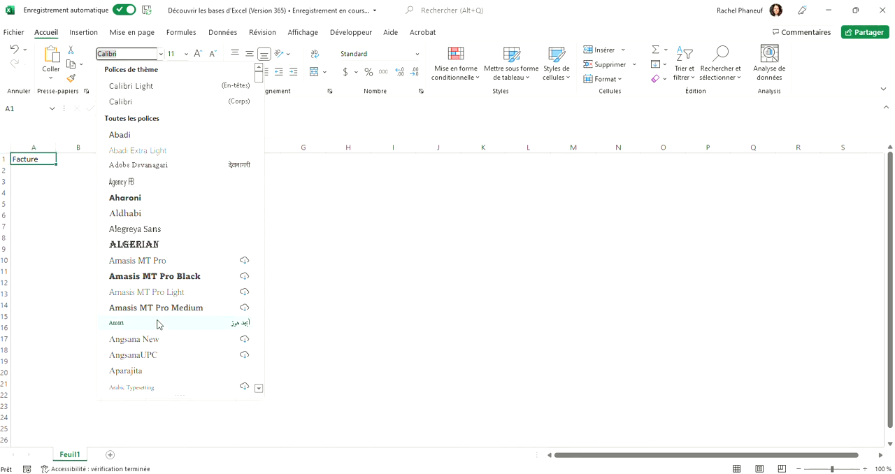
scroll(169, 349, "down", 5)
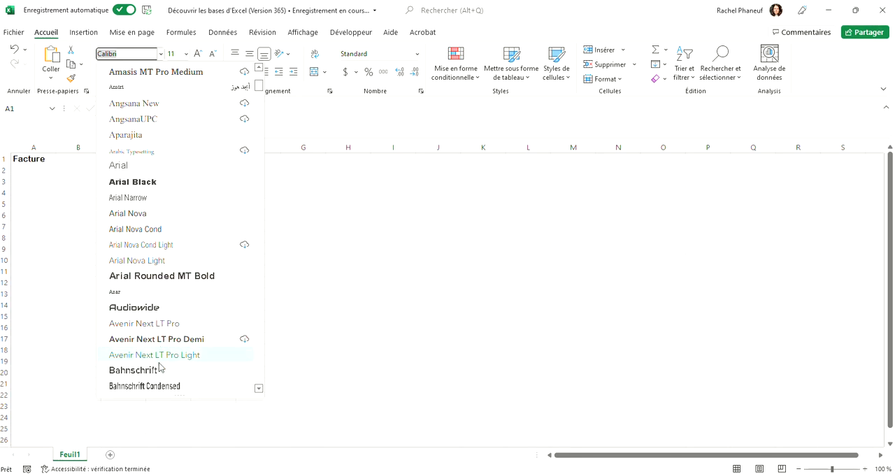
scroll(155, 376, "down", 5)
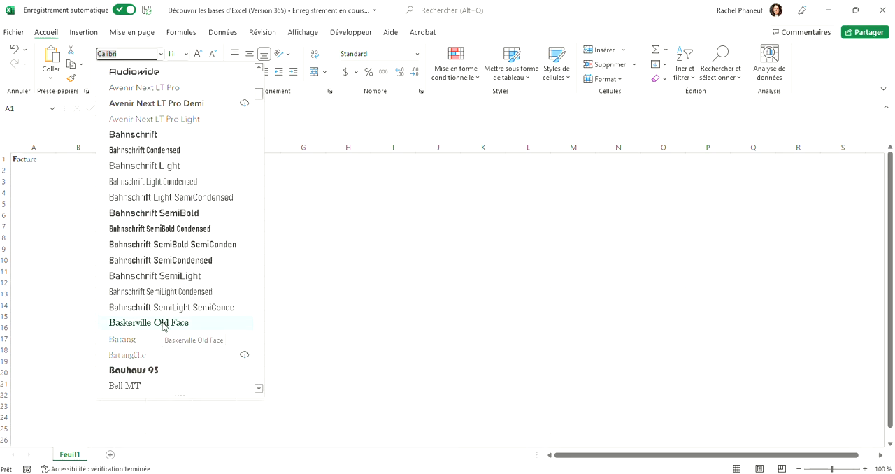
left_click(172, 213)
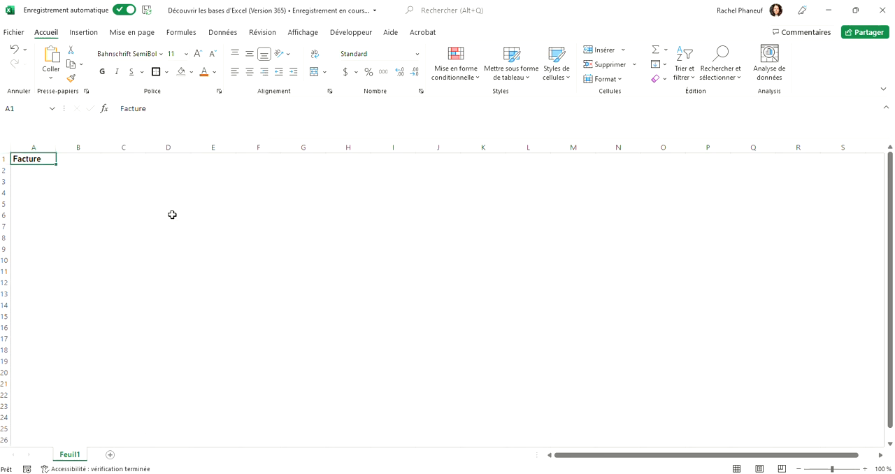
- Enlarge the "Facture" text stepwise to size 16 and reduce it back to 11
left_click(186, 54)
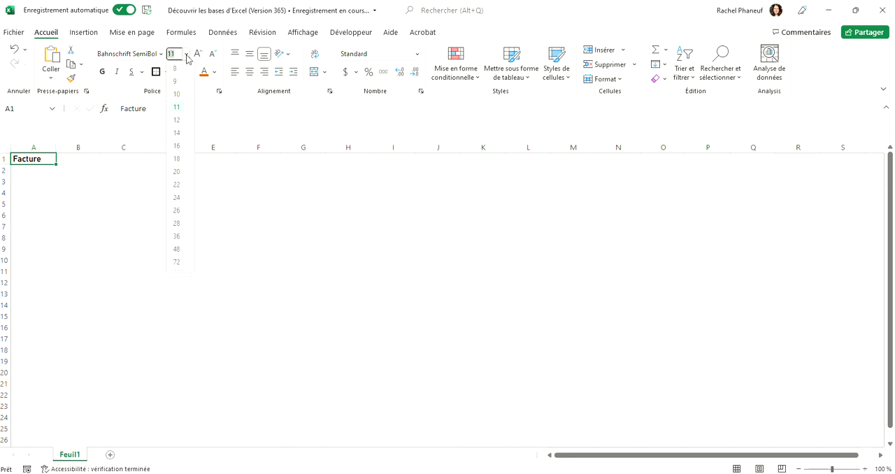
left_click(187, 57)
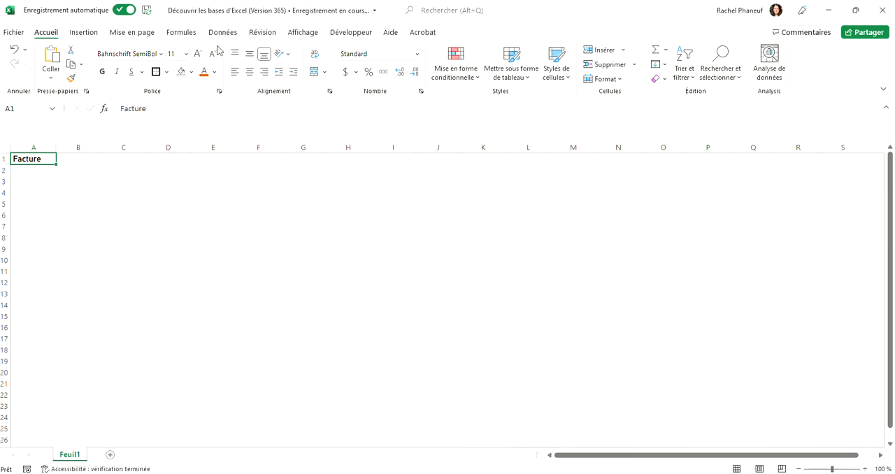
left_click(199, 56)
left_click(199, 56)
left_click(199, 56)
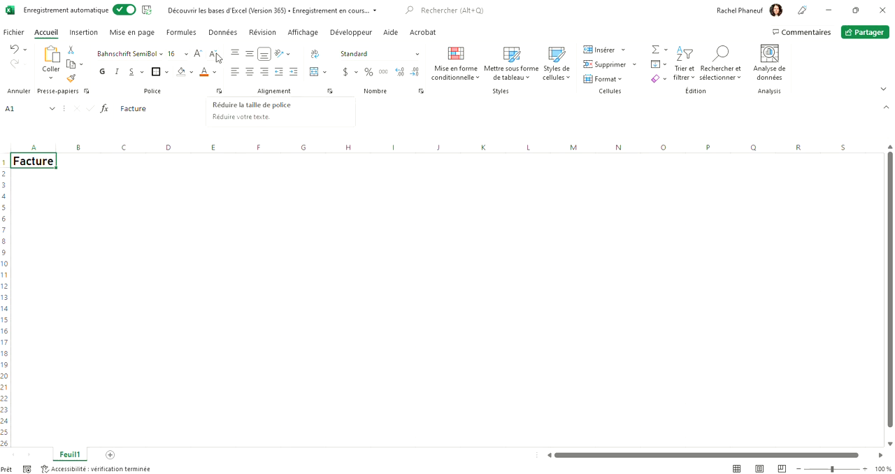
left_click(214, 55)
left_click(214, 54)
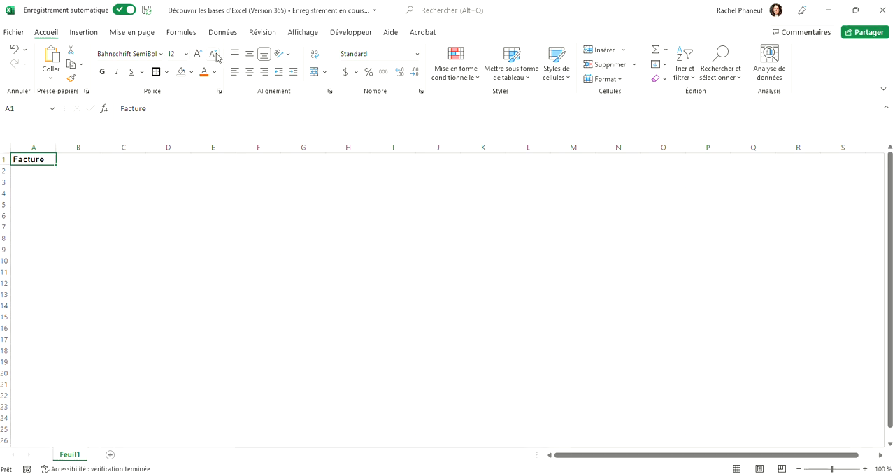
left_click(215, 56)
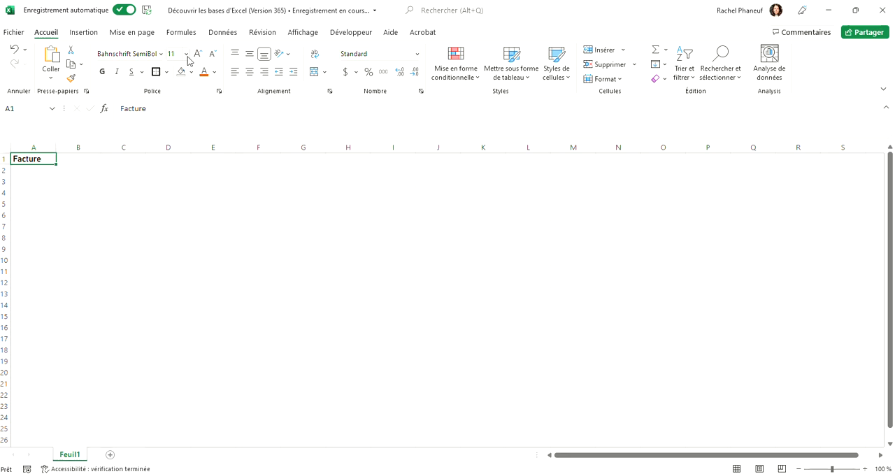
- Set the font size of the "Facture" title to 18
left_click(186, 54)
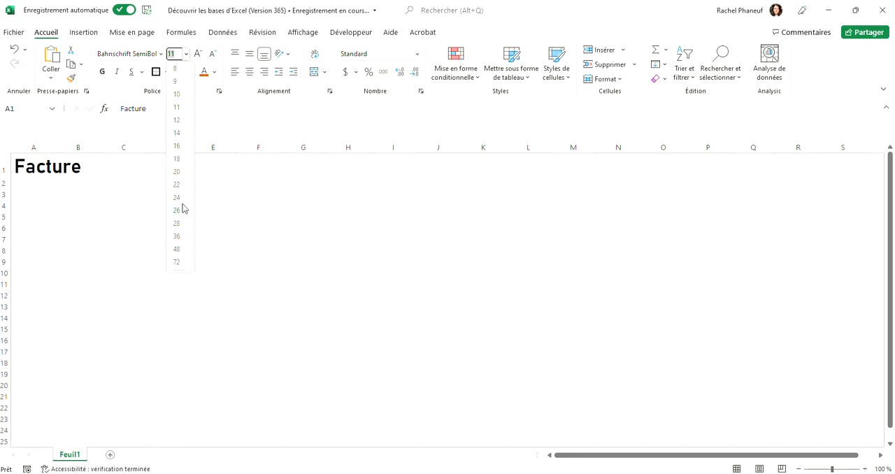
left_click(177, 159)
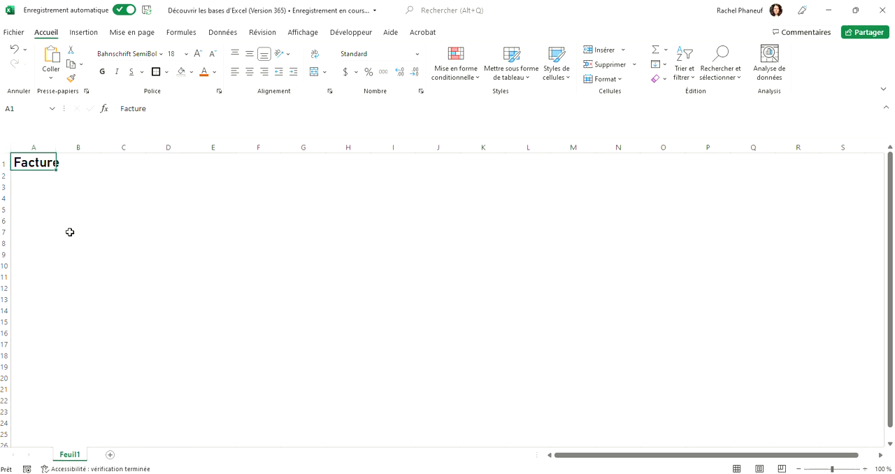
- Try bold and italic formatting on the "Facture" title and remove it again
left_click(104, 78)
left_click(120, 76)
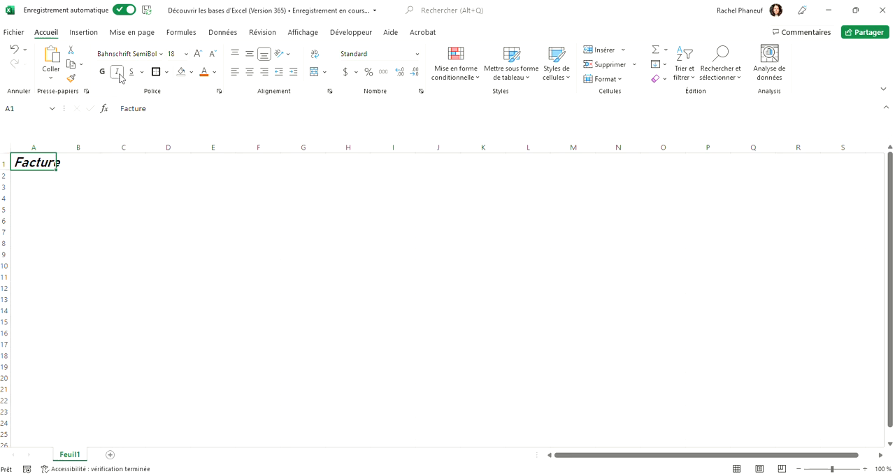
left_click(119, 76)
- Underline the "Facture" title with a double underline
left_click(132, 75)
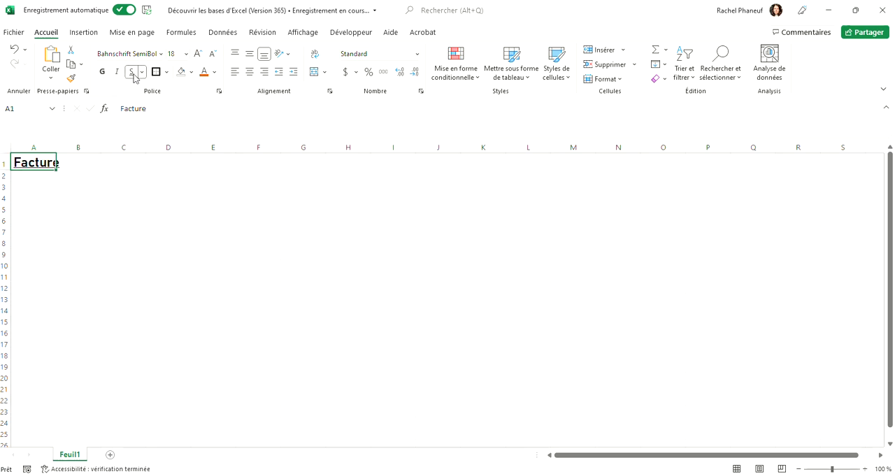
left_click(141, 73)
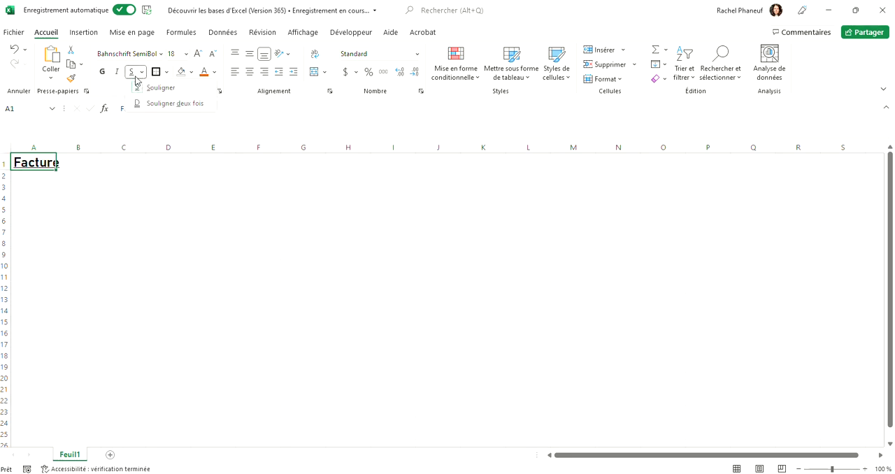
left_click(152, 105)
left_click(96, 218)
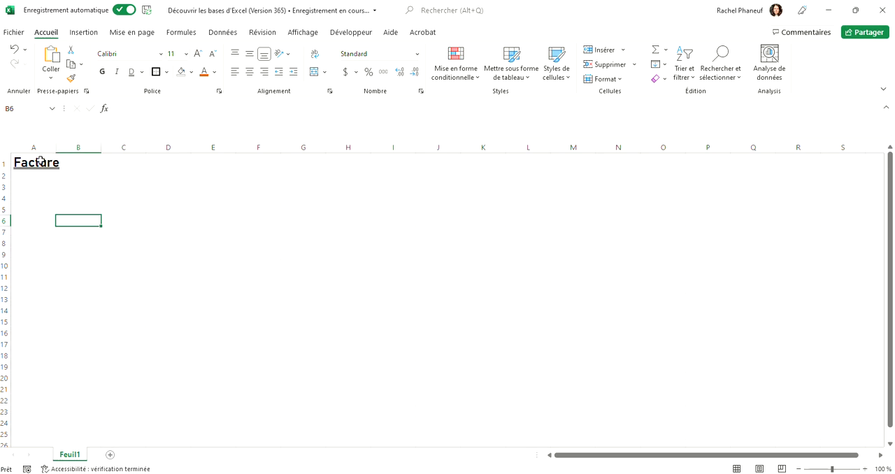
- Examine the available borders and the detailed border settings for cell A1 without applying any
left_click(40, 161)
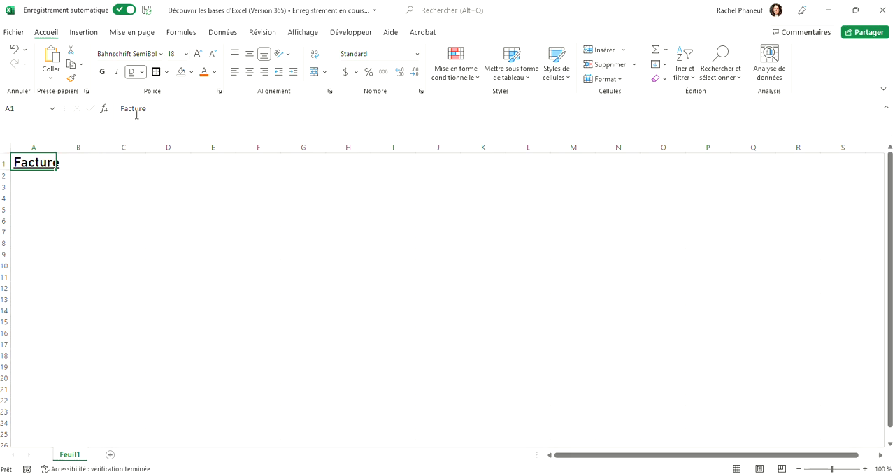
left_click(168, 72)
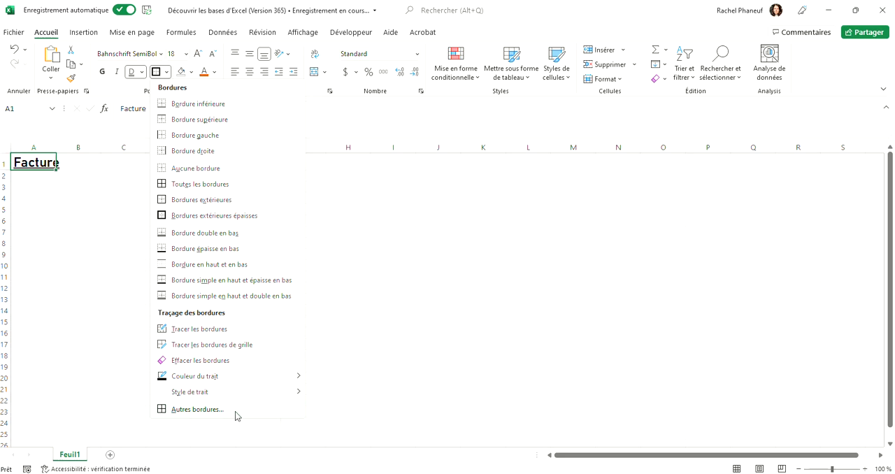
left_click(195, 409)
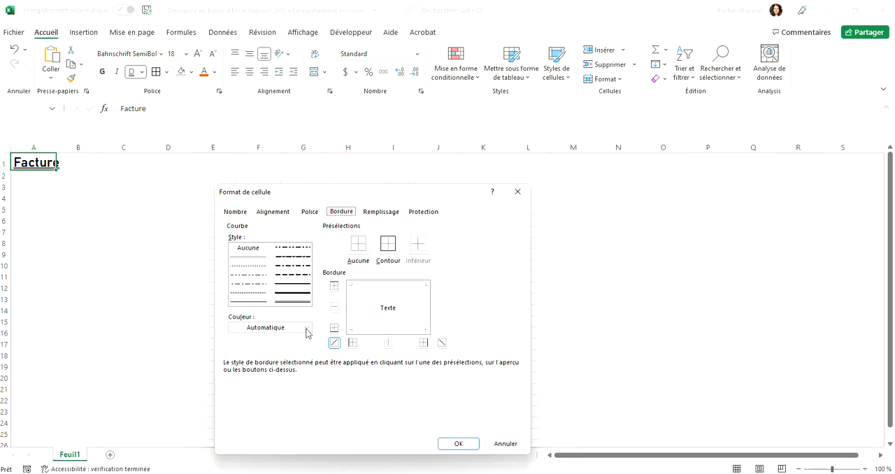
left_click(518, 196)
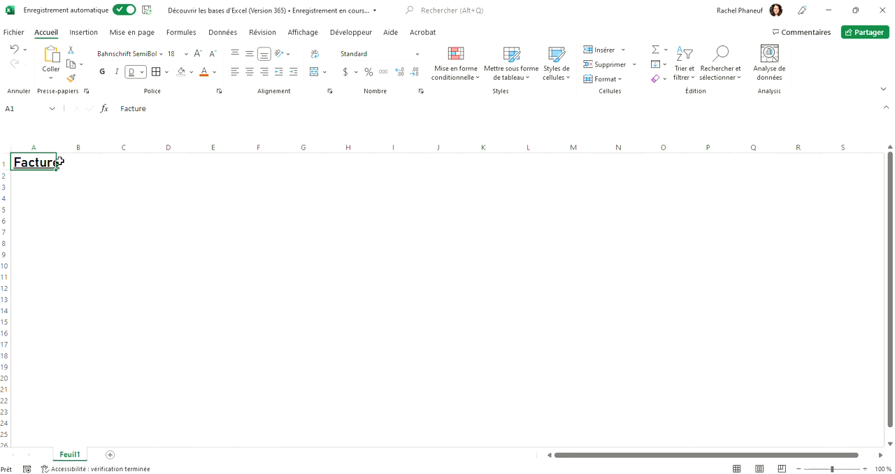
- Color the "Facture" text in the darker orange theme shade and look through the fill colors
left_click(191, 72)
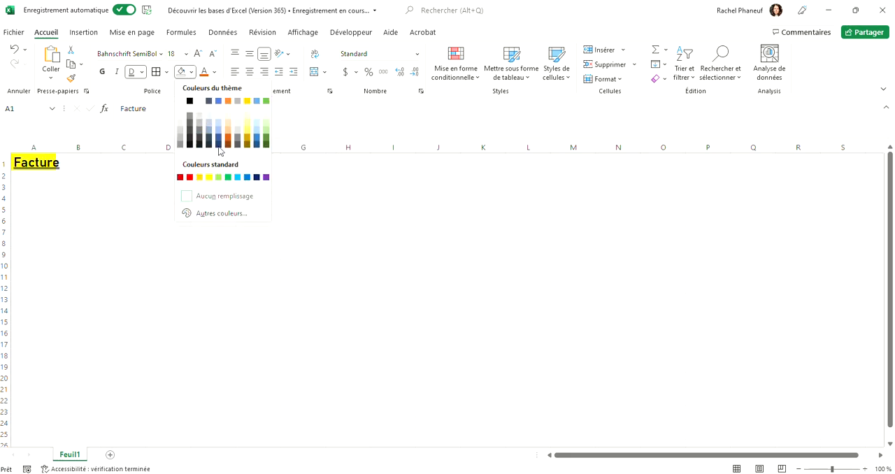
left_click(214, 72)
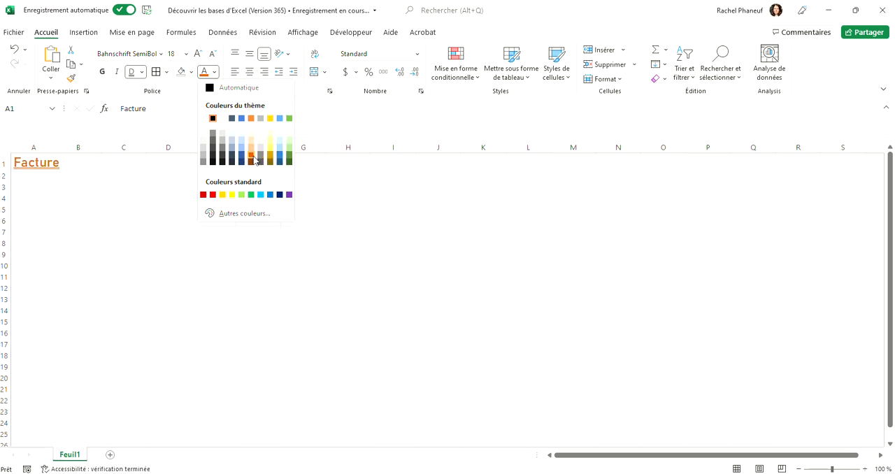
left_click(252, 155)
left_click(191, 72)
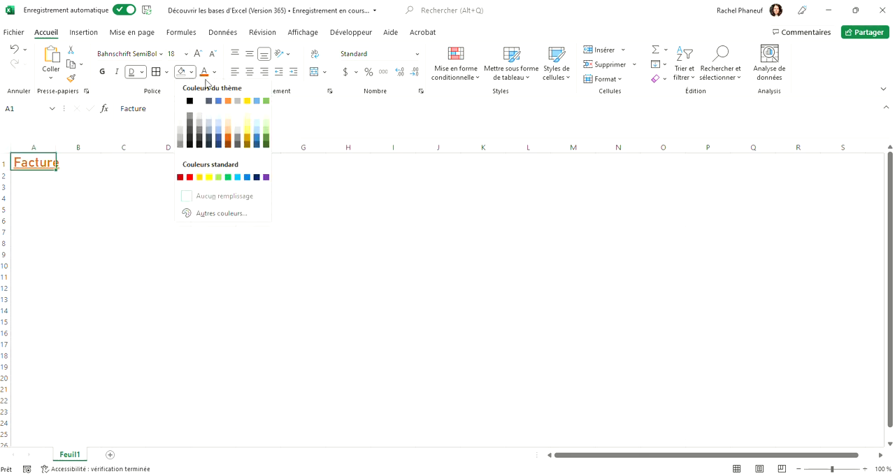
left_click(200, 103)
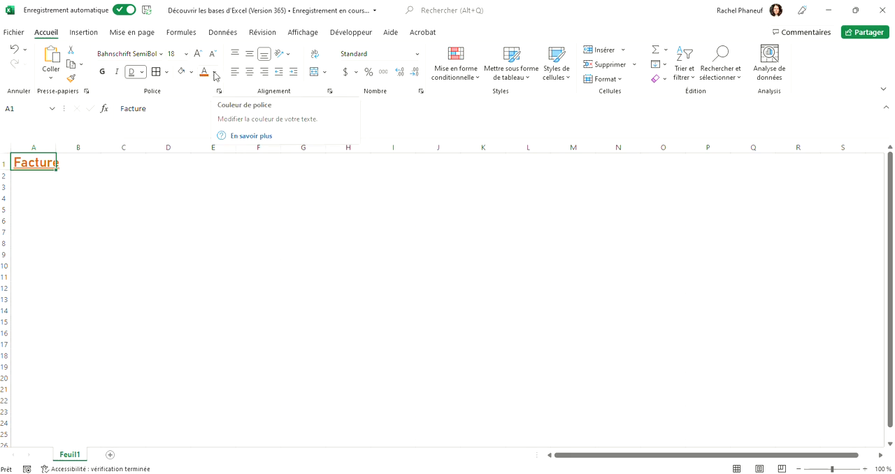
- Enter "test" in cell C4 and apply the most recently used orange font color to it
left_click(130, 196)
type("te")
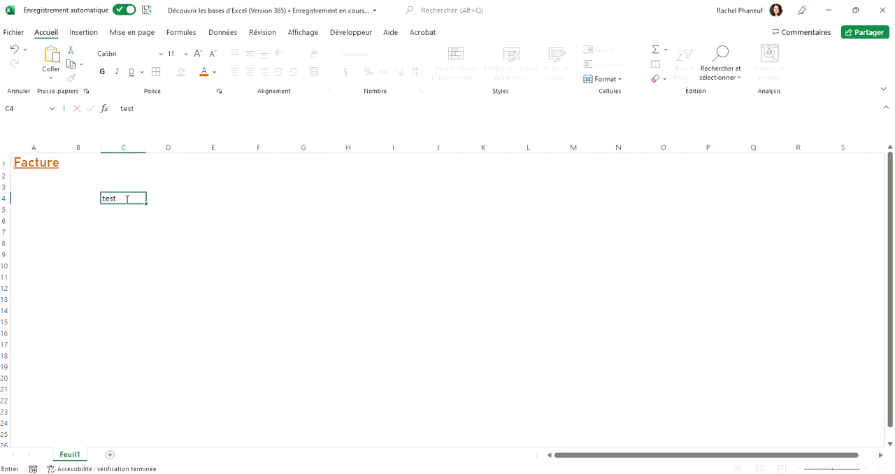
type("st")
key("Return")
left_click(119, 200)
left_click(205, 74)
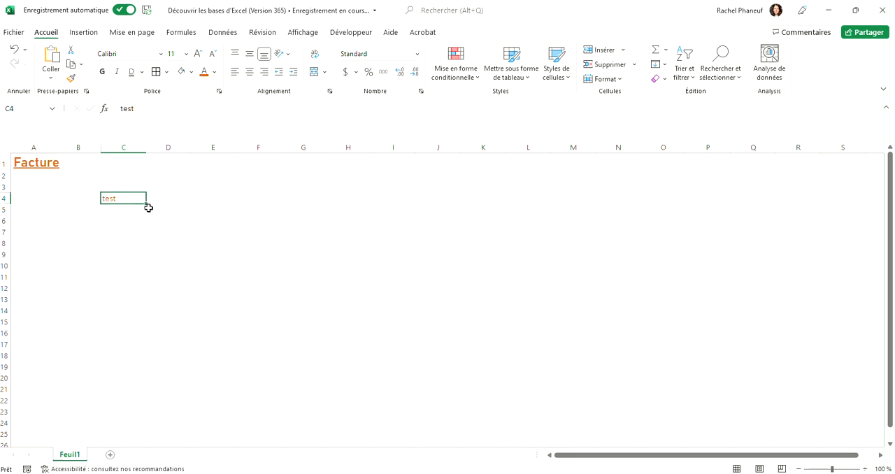
- Delete the "test" text from cell C4 and select the "Facture" title again
key("Delete")
left_click(43, 163)
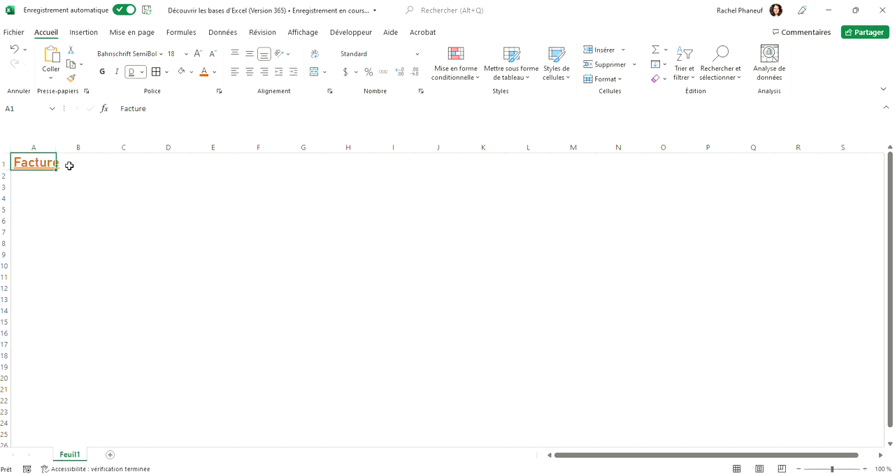